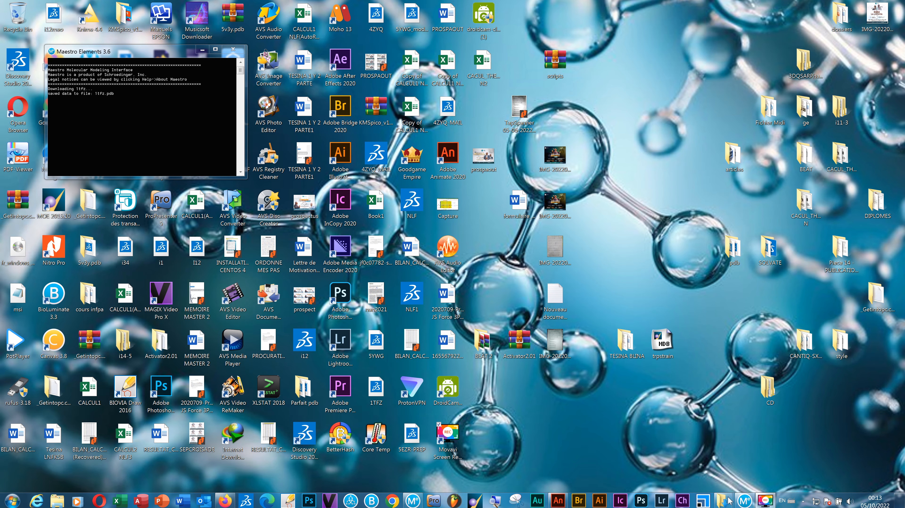
Step: Switch to Maestro Elements and download the structure with PDB ID 1tfz into the workspace using automatic retrieval
{"action": "left_click", "coordinate": [744, 500]}
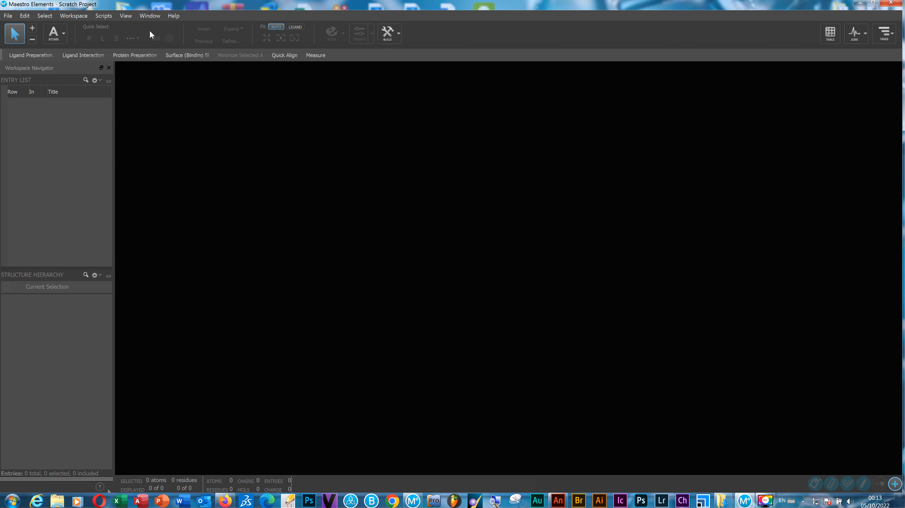
{"action": "left_click", "coordinate": [8, 16]}
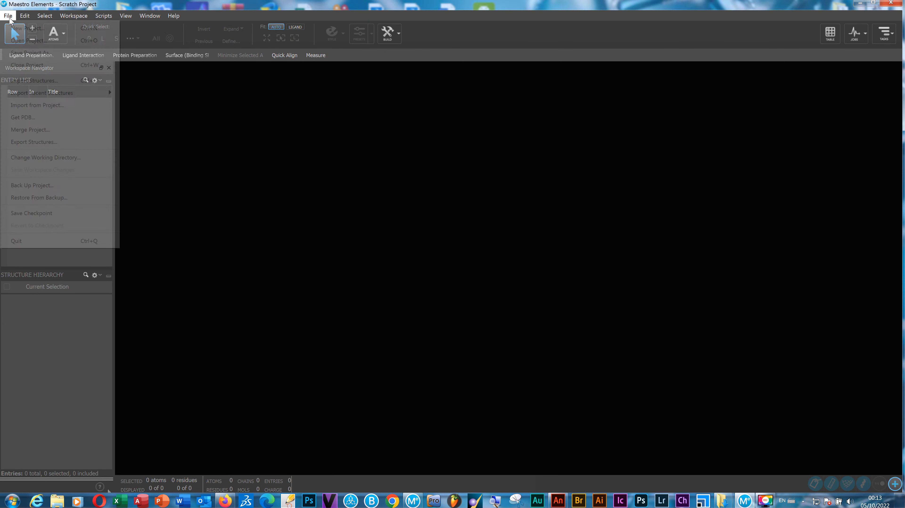
{"action": "left_click", "coordinate": [23, 117]}
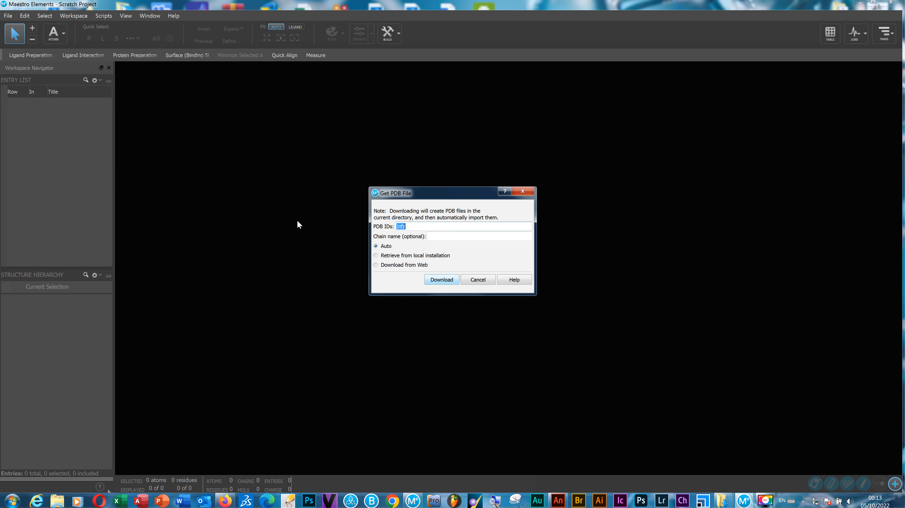
{"action": "left_click_drag", "start_coordinate": [416, 224], "coordinate": [396, 226]}
{"action": "left_click_drag", "start_coordinate": [409, 225], "coordinate": [397, 226]}
{"action": "left_click", "coordinate": [439, 279]}
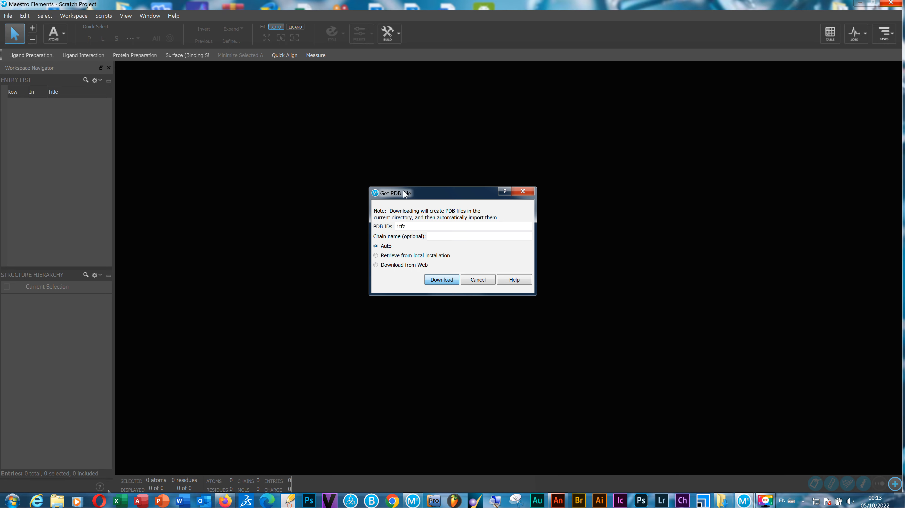
Step: Inspect the imported 1TFZ structure and its bound ligand up close in the workspace
{"action": "mouse_move", "coordinate": [453, 207]}
{"action": "right_mouse_down"}
{"action": "mouse_move", "coordinate": [480, 209]}
{"action": "mouse_move", "coordinate": [457, 205]}
{"action": "mouse_move", "coordinate": [467, 217]}
{"action": "right_mouse_up"}
{"action": "scroll", "coordinate": [466, 216], "scroll_direction": "up", "scroll_amount": 3}
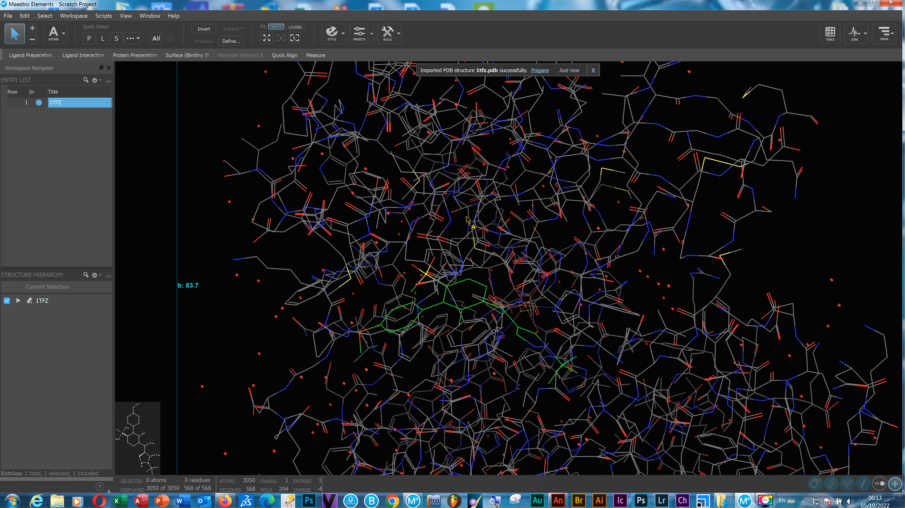
{"action": "scroll", "coordinate": [465, 218], "scroll_direction": "up", "scroll_amount": 5}
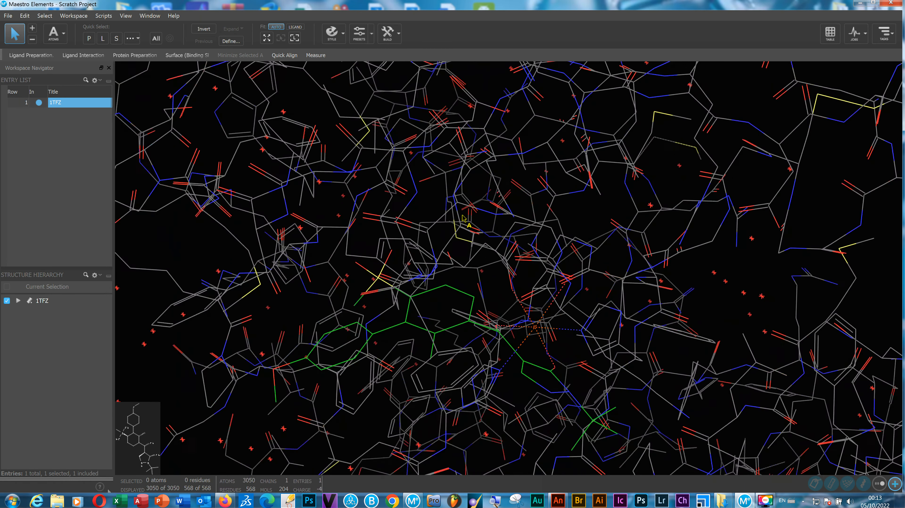
{"action": "scroll", "coordinate": [464, 219], "scroll_direction": "down", "scroll_amount": 4}
{"action": "scroll", "coordinate": [429, 197], "scroll_direction": "down", "scroll_amount": 3}
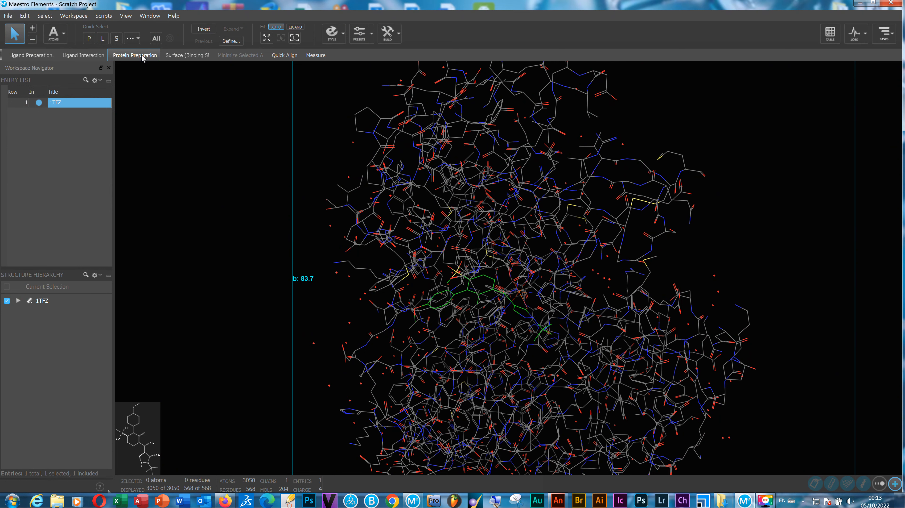
Step: Open the Protein Preparation Wizard and review the full list of steric clashes in the protein report for 1TFZ
{"action": "left_click", "coordinate": [125, 60]}
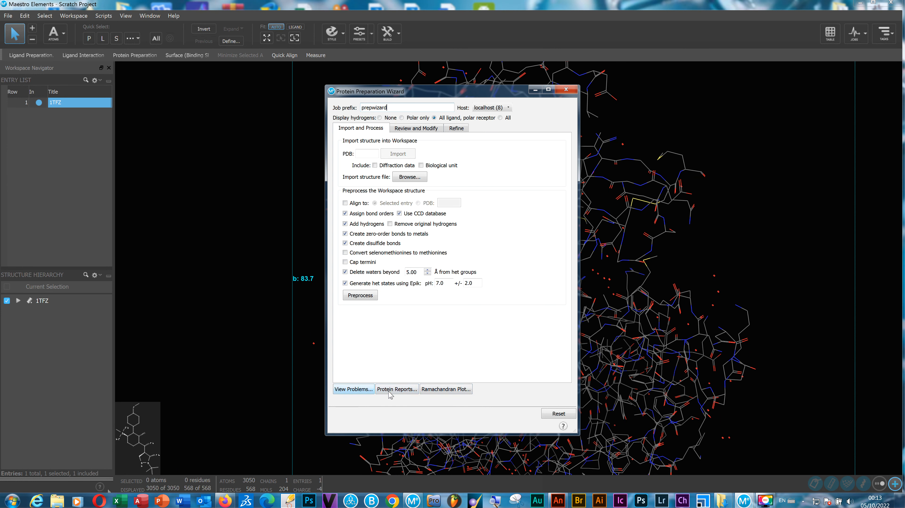
{"action": "left_click", "coordinate": [398, 391]}
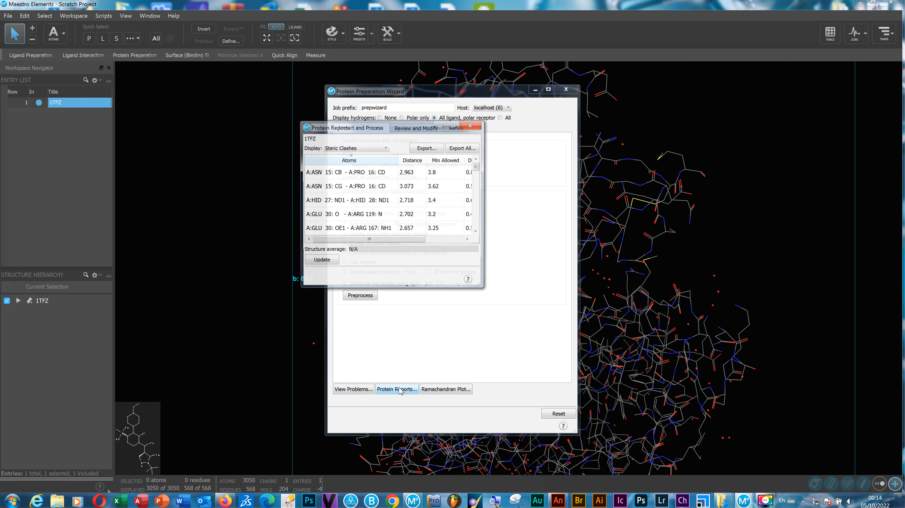
{"action": "left_click_drag", "start_coordinate": [371, 239], "coordinate": [413, 240]}
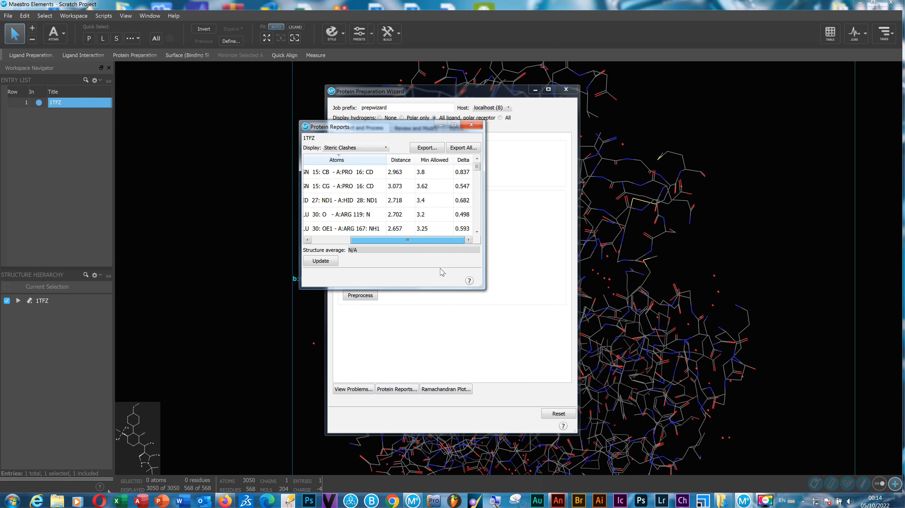
{"action": "left_click_drag", "start_coordinate": [482, 287], "coordinate": [781, 447]}
{"action": "scroll", "coordinate": [387, 312], "scroll_direction": "down", "scroll_amount": 10}
{"action": "scroll", "coordinate": [394, 298], "scroll_direction": "up", "scroll_amount": 10}
{"action": "scroll", "coordinate": [365, 230], "scroll_direction": "down", "scroll_amount": 15}
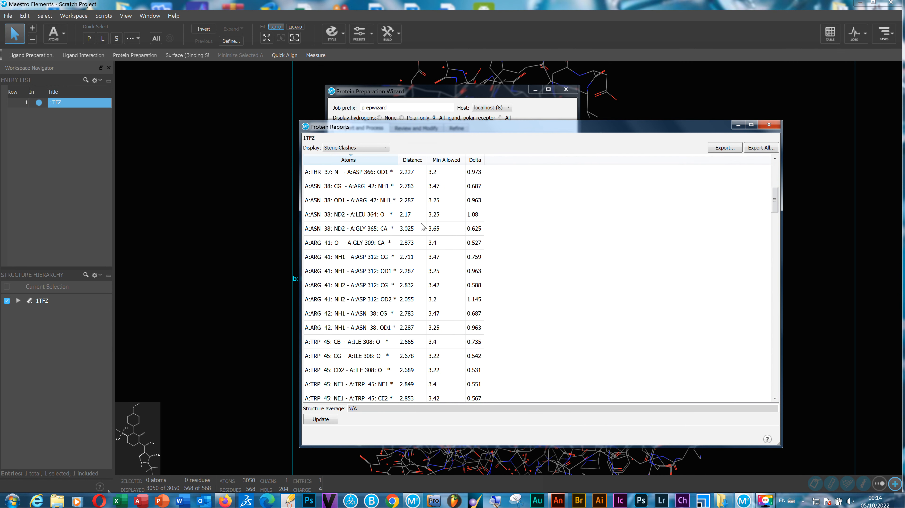
{"action": "scroll", "coordinate": [412, 233], "scroll_direction": "down", "scroll_amount": 15}
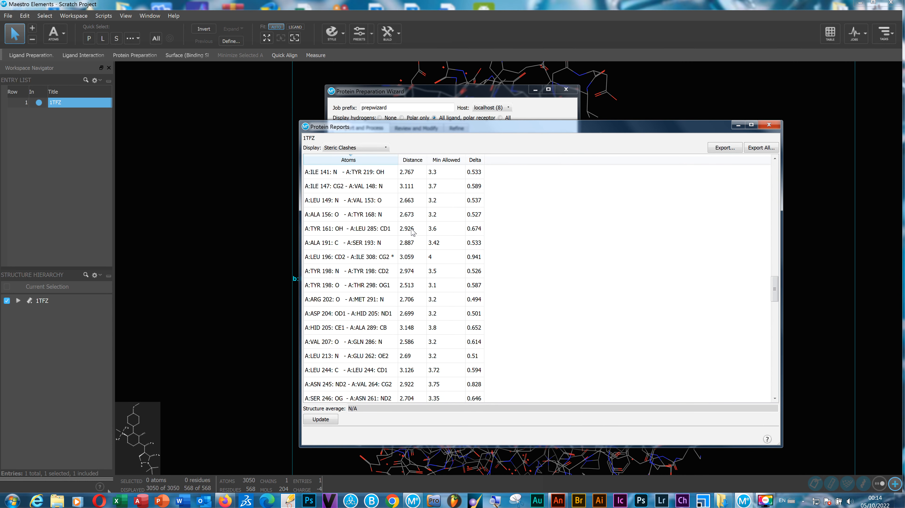
{"action": "scroll", "coordinate": [464, 252], "scroll_direction": "down", "scroll_amount": 15}
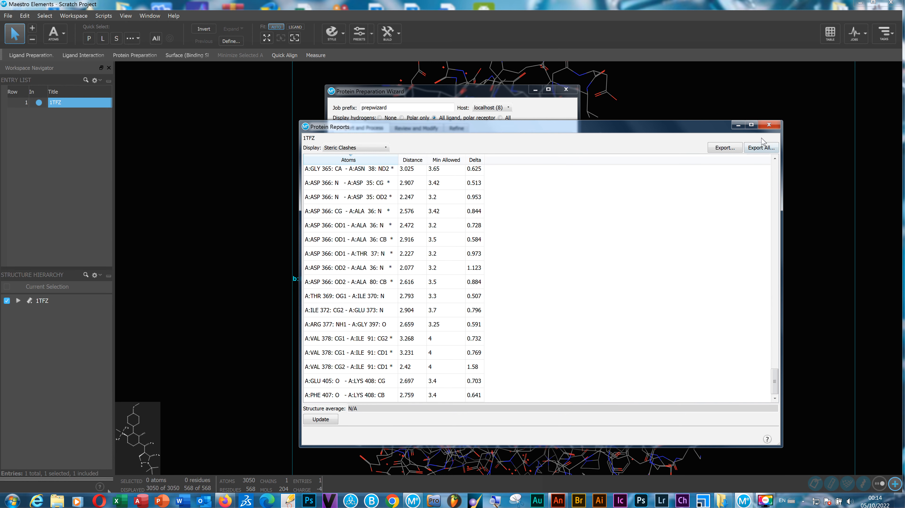
{"action": "left_click", "coordinate": [768, 124]}
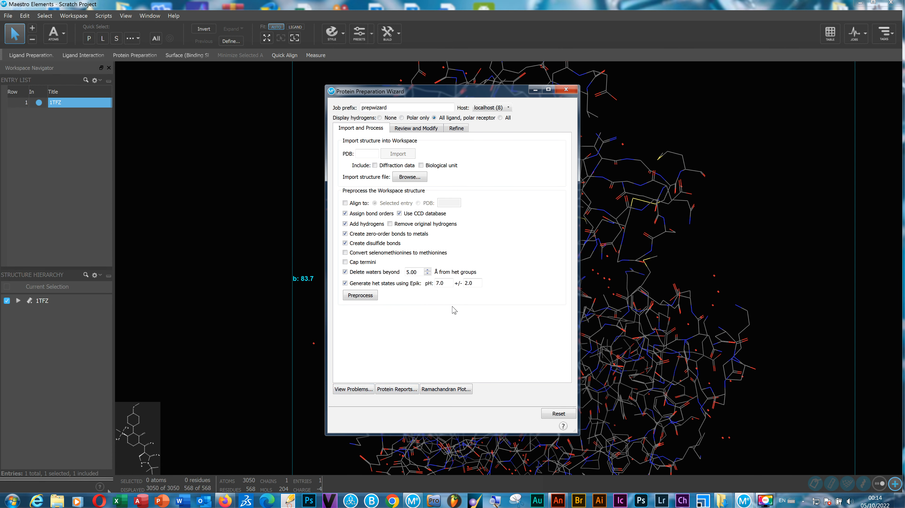
Step: Review the structure problems found in 1TFZ, going through the invalid atom types to the end of the list
{"action": "left_click", "coordinate": [364, 389]}
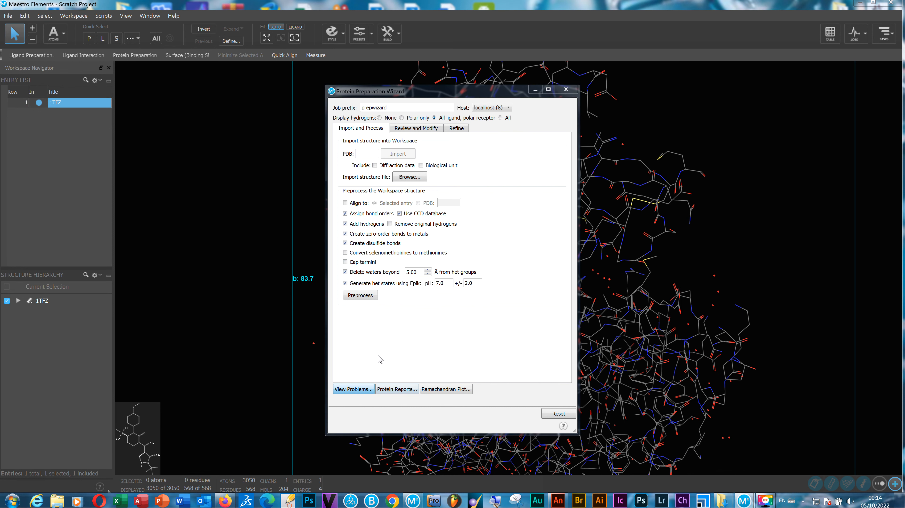
{"action": "scroll", "coordinate": [392, 253], "scroll_direction": "up", "scroll_amount": 6}
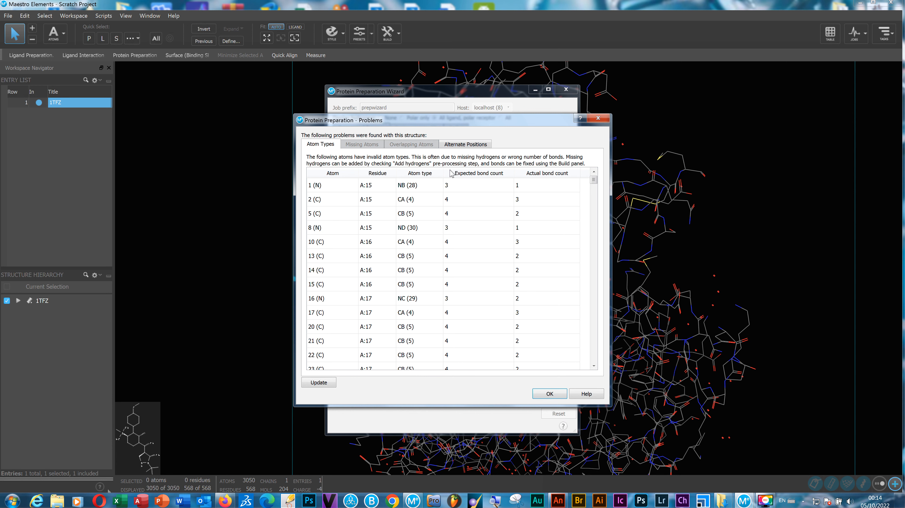
{"action": "scroll", "coordinate": [391, 210], "scroll_direction": "down", "scroll_amount": 12}
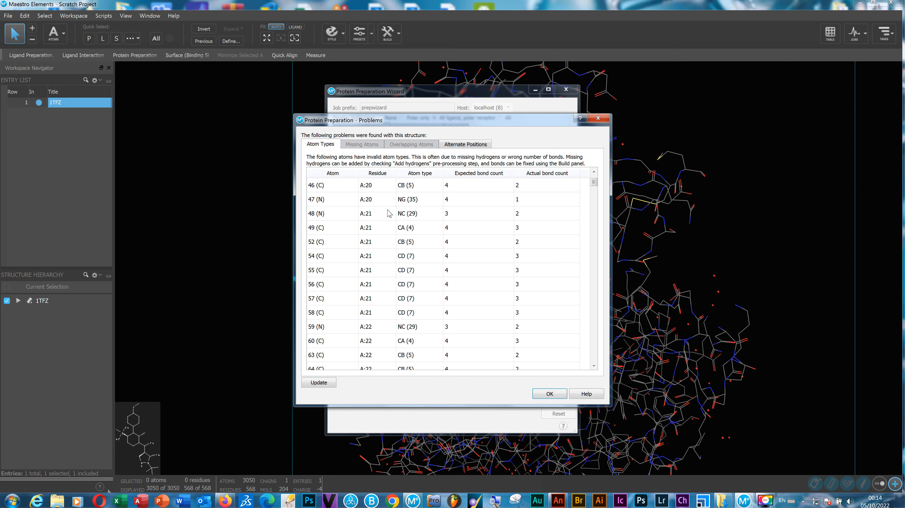
{"action": "scroll", "coordinate": [412, 236], "scroll_direction": "down", "scroll_amount": 6}
{"action": "scroll", "coordinate": [519, 189], "scroll_direction": "down", "scroll_amount": 5}
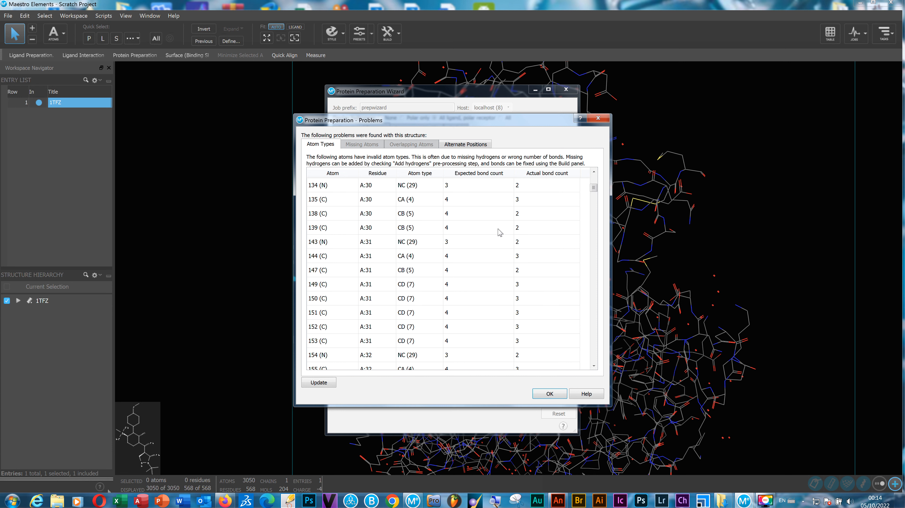
{"action": "left_click_drag", "start_coordinate": [594, 188], "coordinate": [593, 364]}
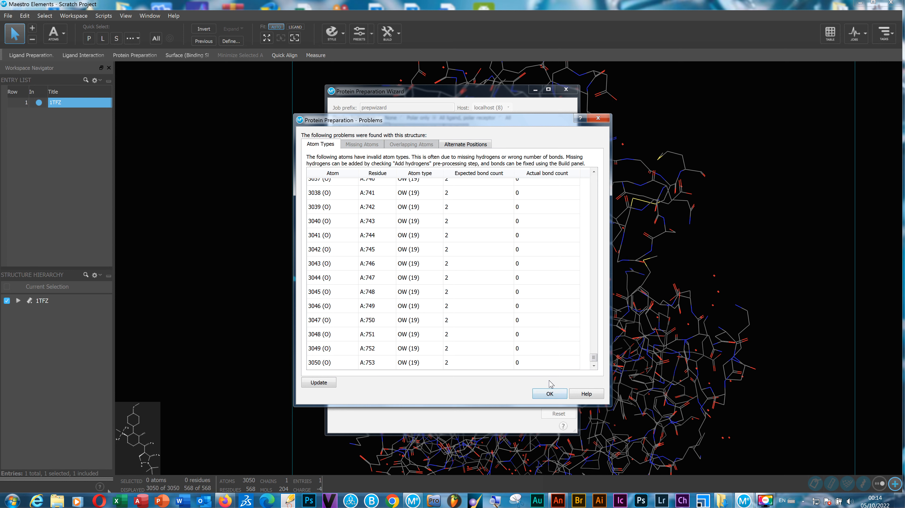
{"action": "left_click", "coordinate": [545, 395]}
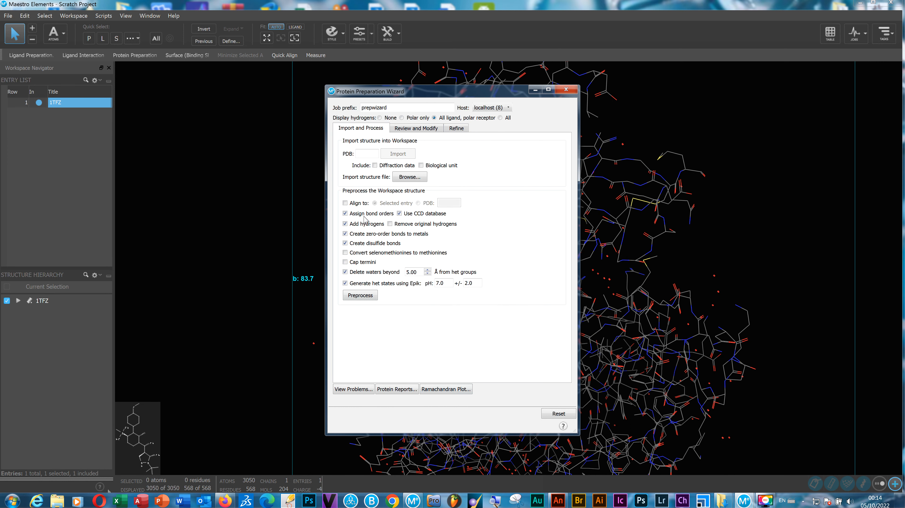
Step: Preprocess 1TFZ with selenomethionine-to-methionine conversion and terminus capping also enabled, and dismiss the resulting problems report
{"action": "left_click", "coordinate": [344, 252]}
{"action": "left_click", "coordinate": [345, 262]}
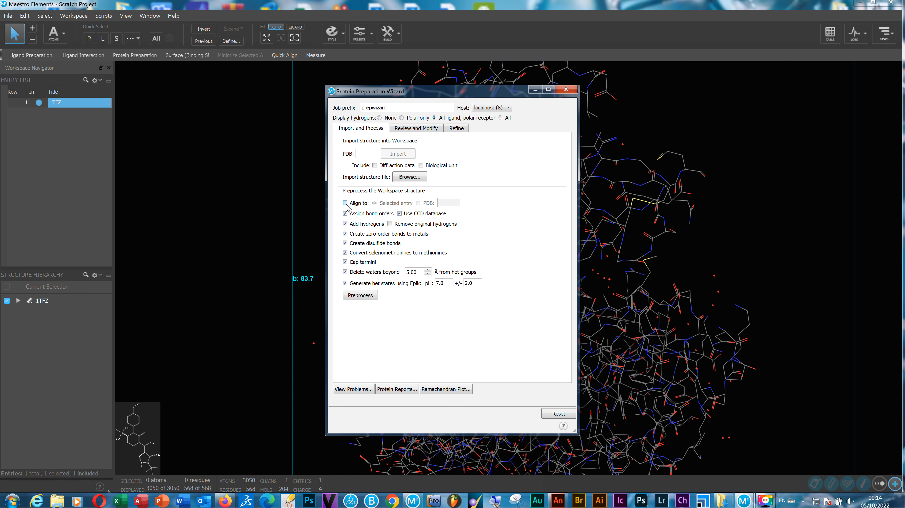
{"action": "left_click", "coordinate": [358, 296]}
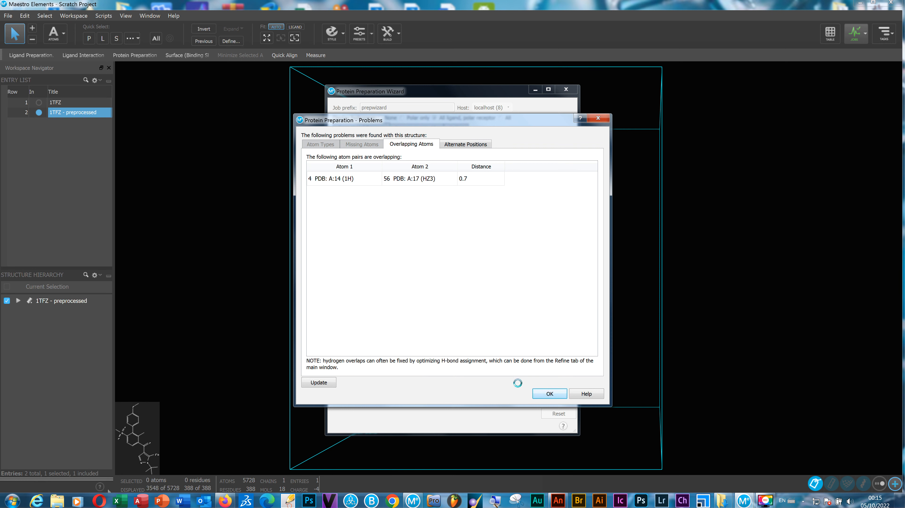
{"action": "left_click", "coordinate": [546, 394]}
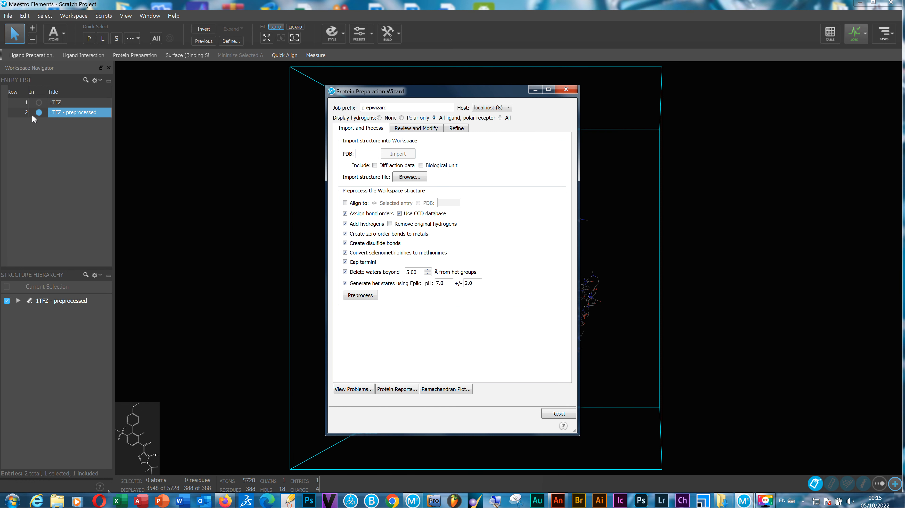
Step: Examine the preprocessed 1TFZ entry in the workspace, checking the added hydrogens around the protein and ligand
{"action": "left_click", "coordinate": [52, 113]}
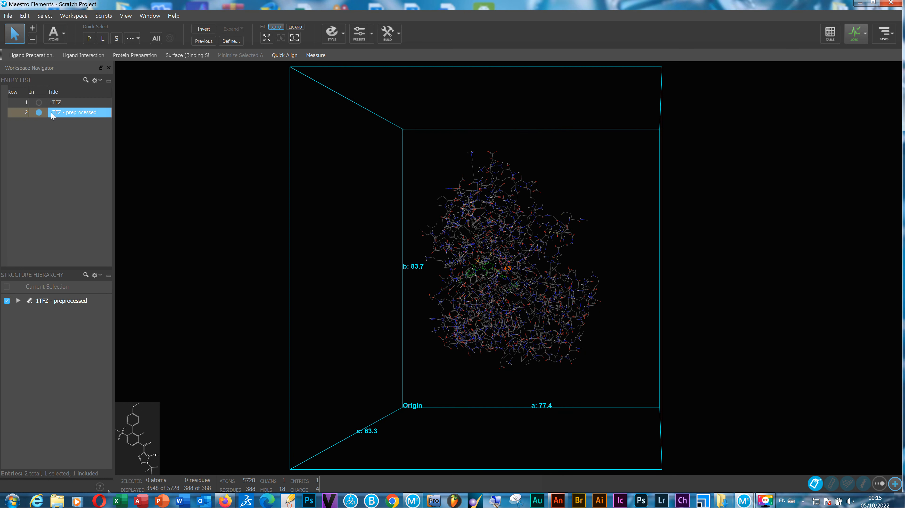
{"action": "scroll", "coordinate": [453, 231], "scroll_direction": "up", "scroll_amount": 5}
{"action": "scroll", "coordinate": [456, 239], "scroll_direction": "down", "scroll_amount": 5}
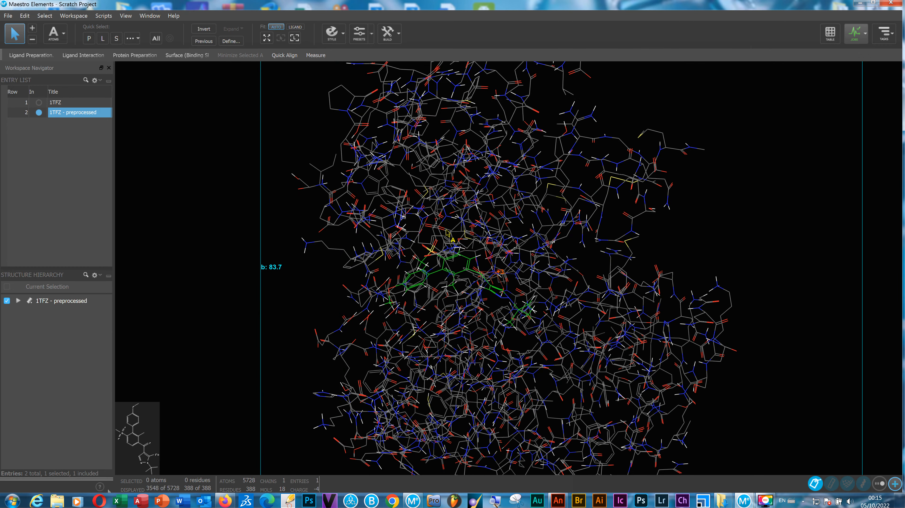
{"action": "scroll", "coordinate": [352, 169], "scroll_direction": "up", "scroll_amount": 3}
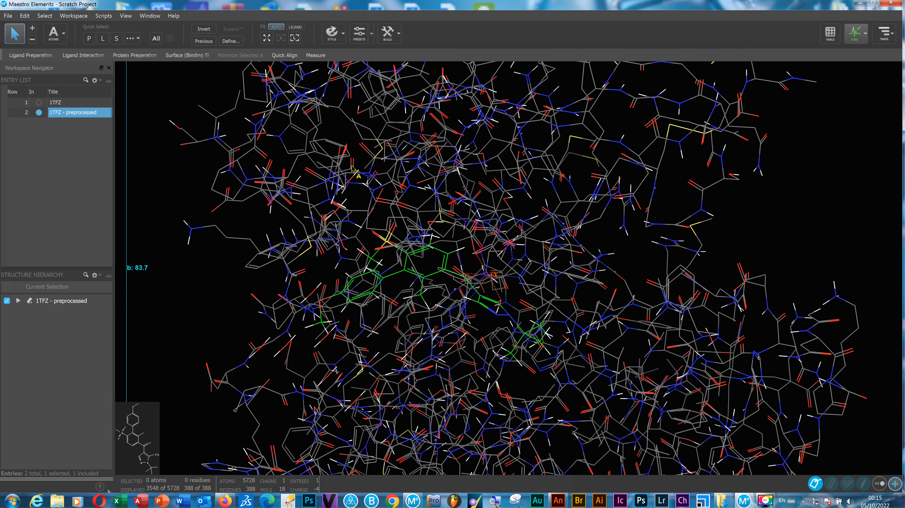
{"action": "scroll", "coordinate": [352, 169], "scroll_direction": "up", "scroll_amount": 2}
{"action": "scroll", "coordinate": [352, 168], "scroll_direction": "down", "scroll_amount": 5}
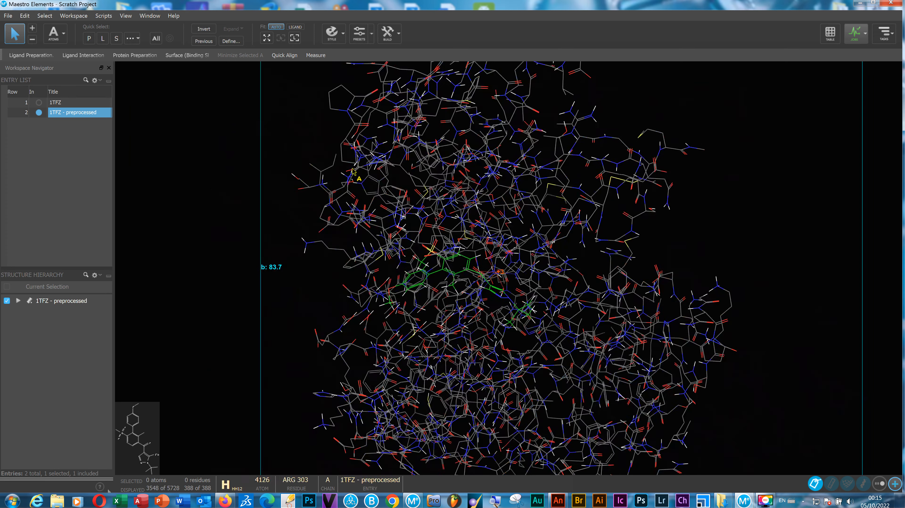
{"action": "scroll", "coordinate": [450, 217], "scroll_direction": "up", "scroll_amount": 5}
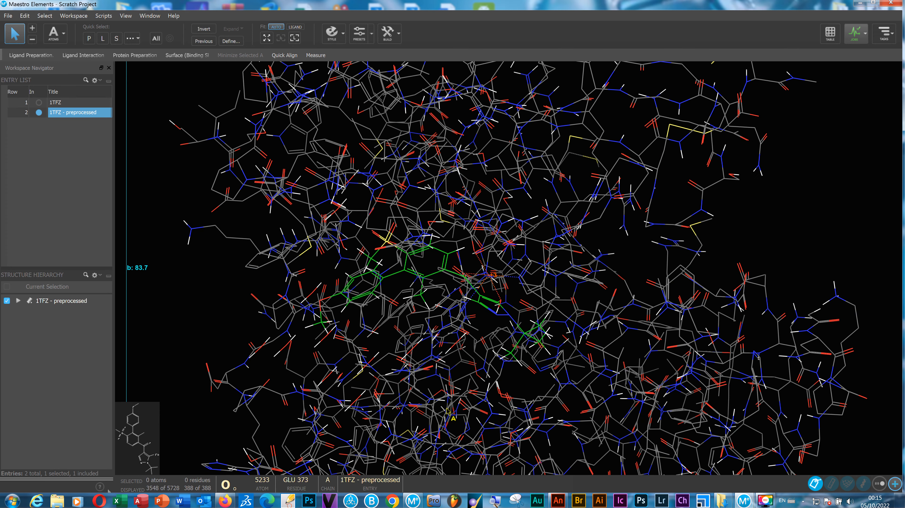
Step: Return to the Protein Preparation Wizard and automatically optimize the H-bond assignment of the preprocessed structure
{"action": "mouse_move", "coordinate": [744, 501]}
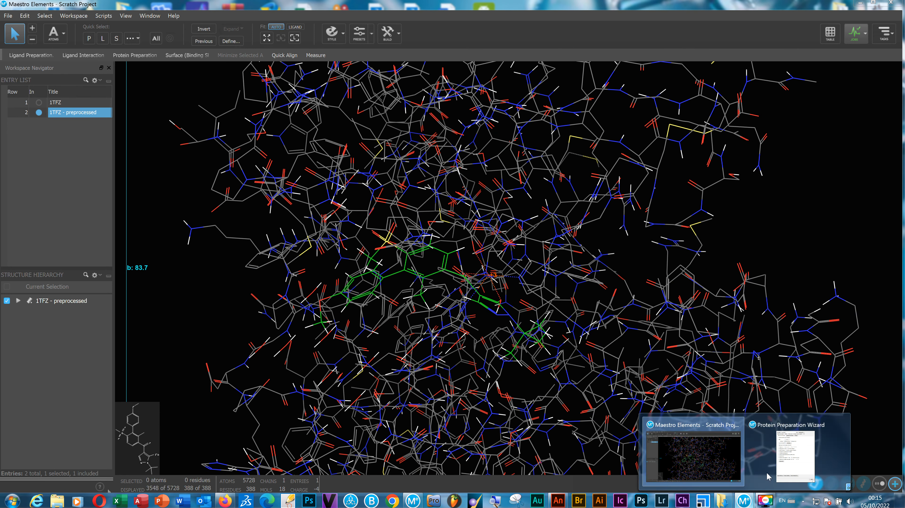
{"action": "left_click", "coordinate": [796, 452]}
{"action": "left_click", "coordinate": [410, 129]}
{"action": "left_click", "coordinate": [454, 129]}
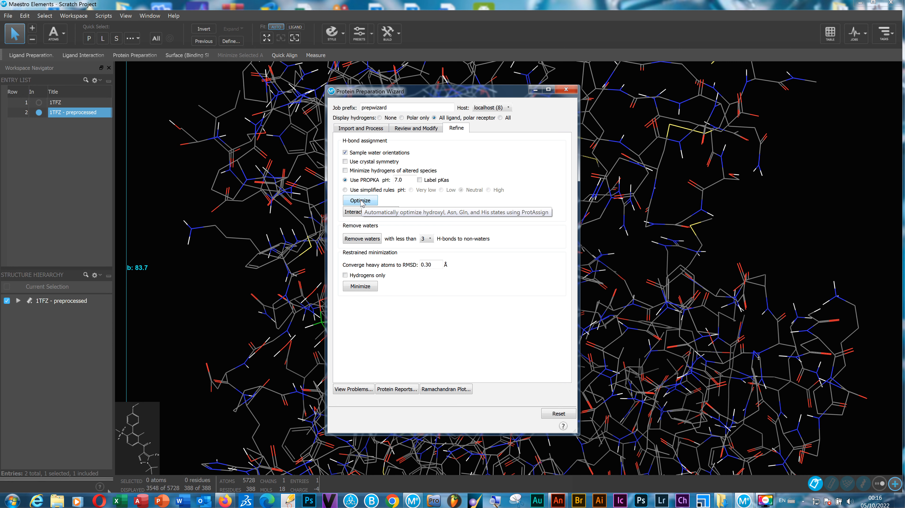
{"action": "left_click", "coordinate": [358, 200]}
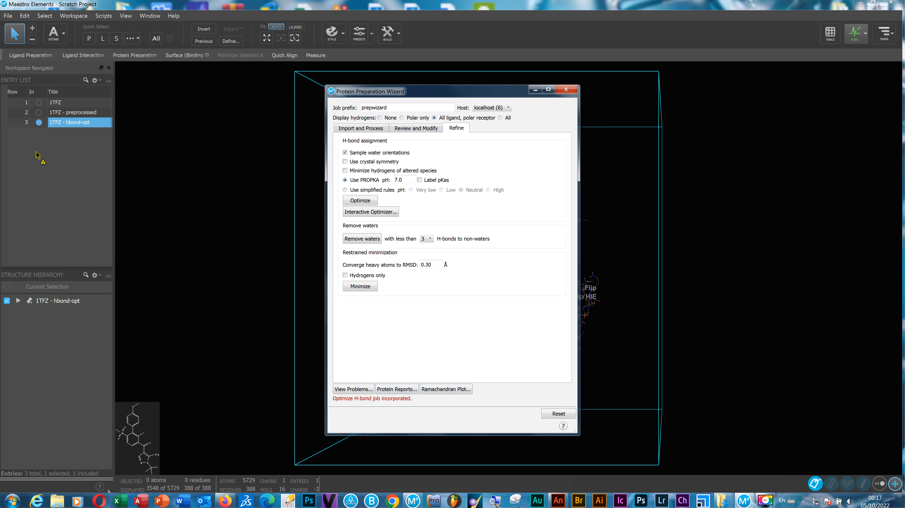
Step: Remove waters with less than 3 H-bonds to non-waters, and start a restrained minimization converging heavy atoms to 0.30 Å RMSD
{"action": "left_click", "coordinate": [59, 124]}
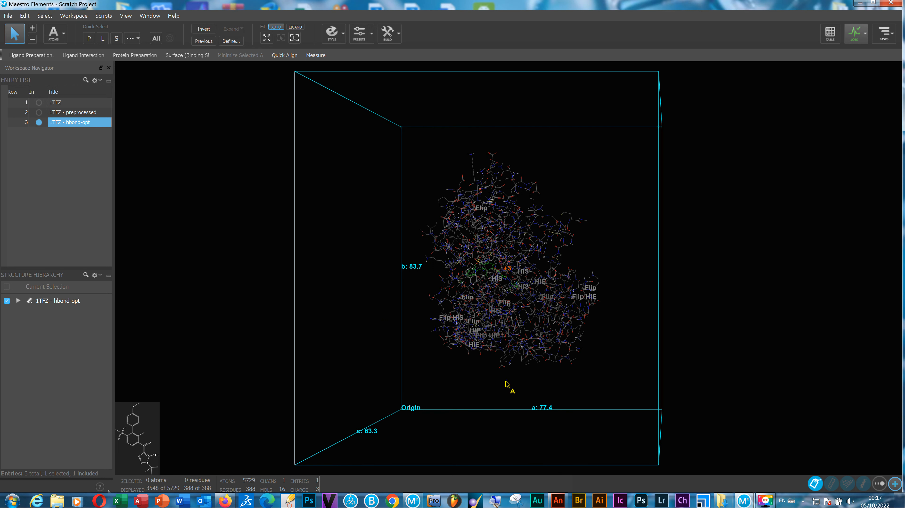
{"action": "mouse_move", "coordinate": [744, 500]}
{"action": "left_click", "coordinate": [792, 465]}
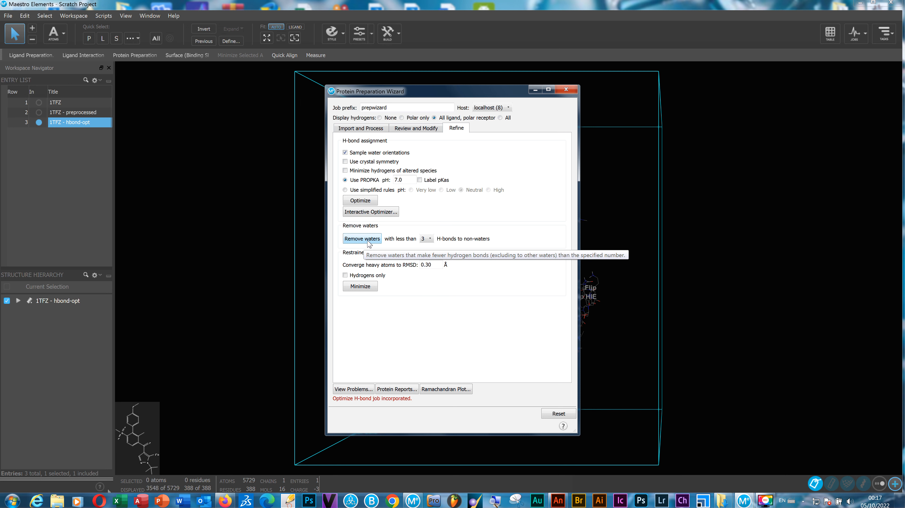
{"action": "left_click", "coordinate": [365, 241]}
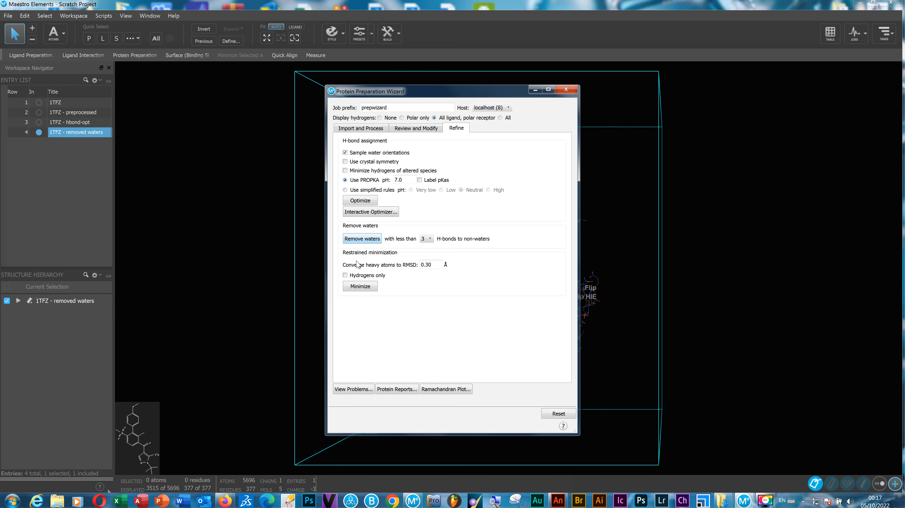
{"action": "left_click", "coordinate": [362, 287]}
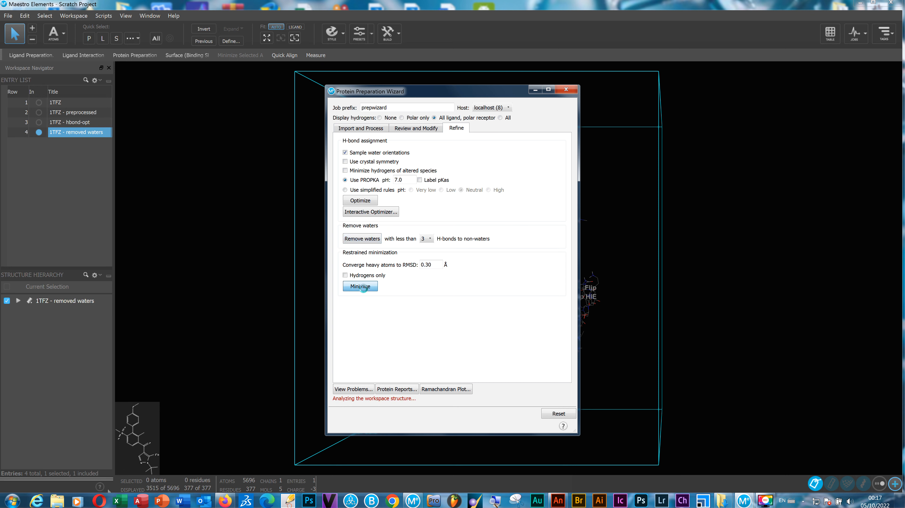